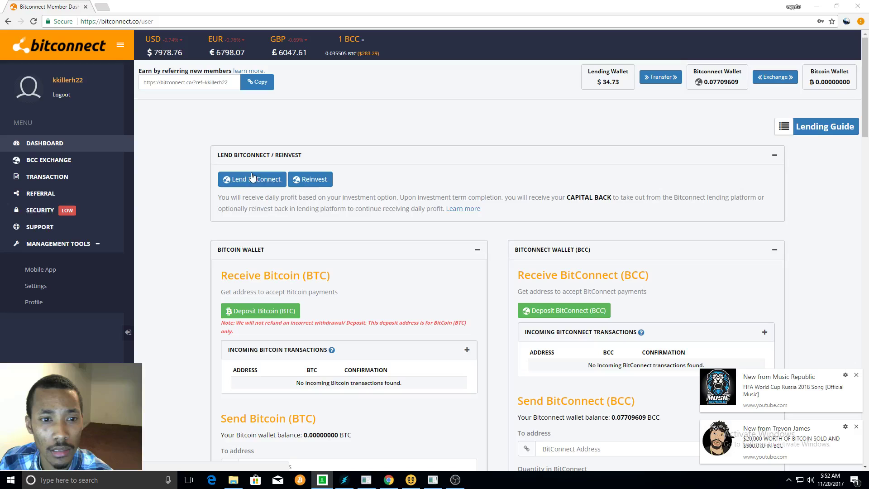
Check the lending form's volatility interest rates, then follow BCC Exchange to the learning center.
{"action": "left_click", "coordinate": [303, 179]}
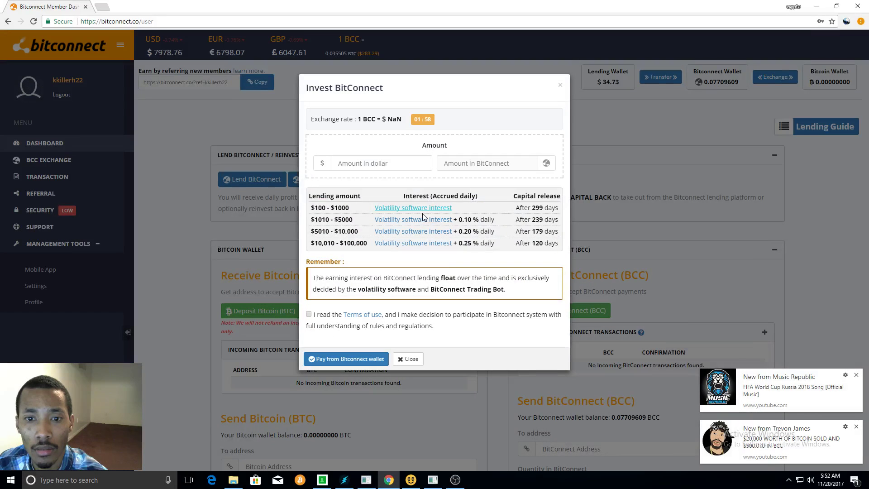
{"action": "left_click", "coordinate": [424, 219]}
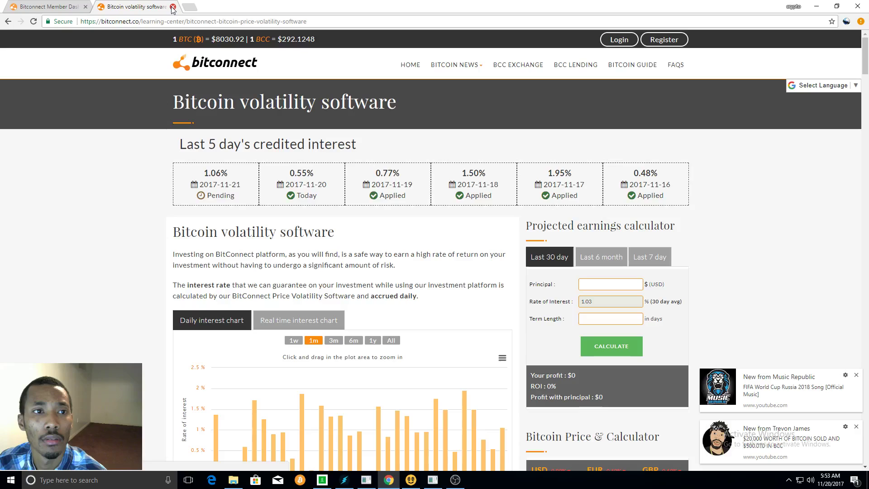
{"action": "key", "text": "ctrl+w"}
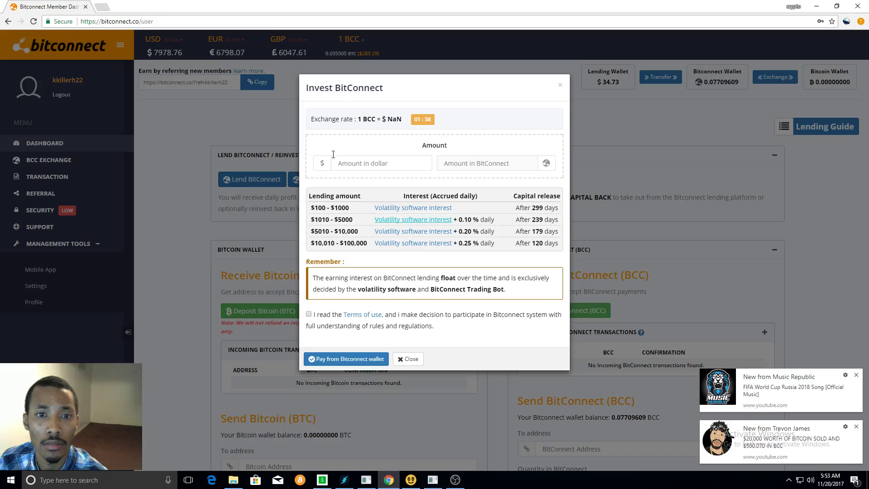
{"action": "left_click", "coordinate": [561, 86]}
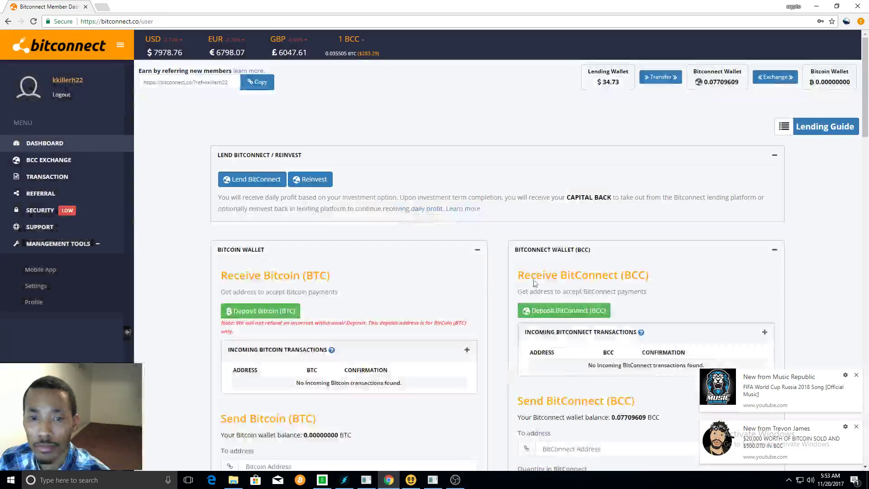
{"action": "left_click", "coordinate": [314, 181]}
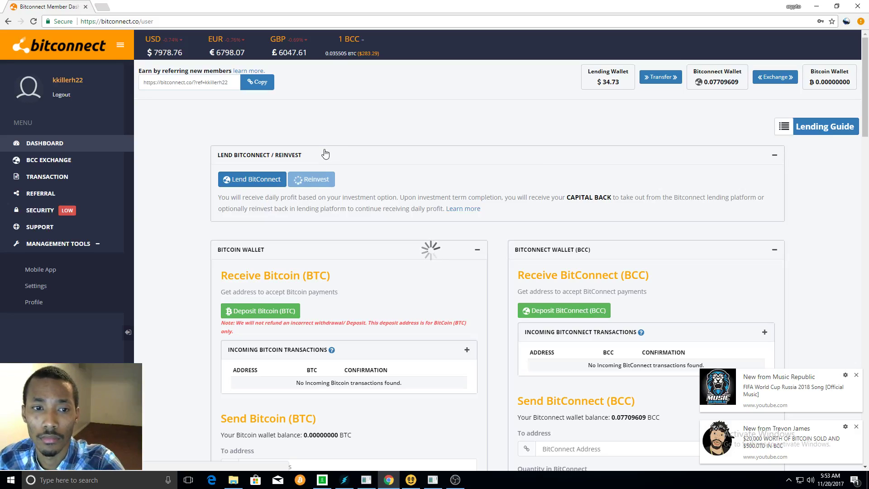
{"action": "left_click", "coordinate": [56, 160]}
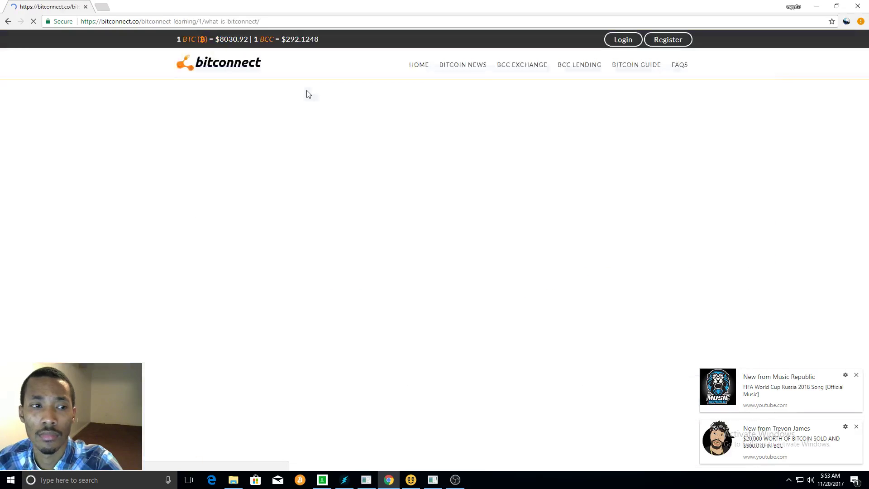
Log back into BitConnect by passing the reCAPTCHA check and signing in.
{"action": "left_click", "coordinate": [619, 39]}
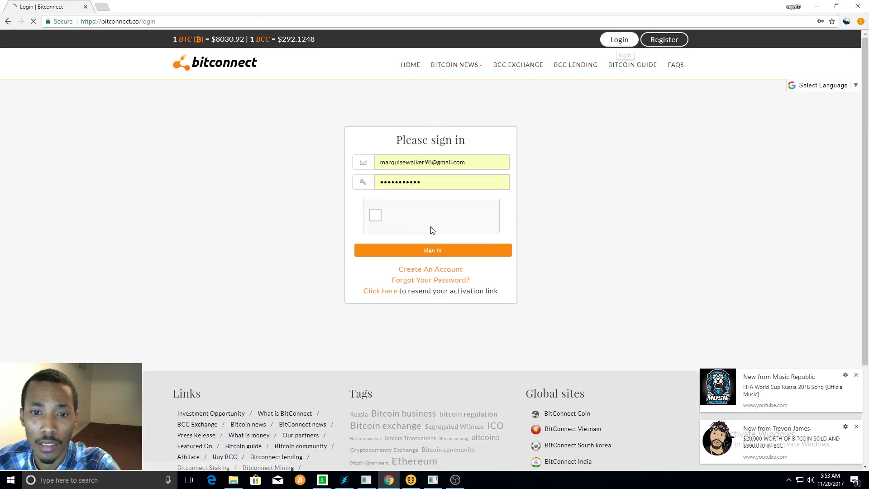
{"action": "left_click", "coordinate": [378, 218]}
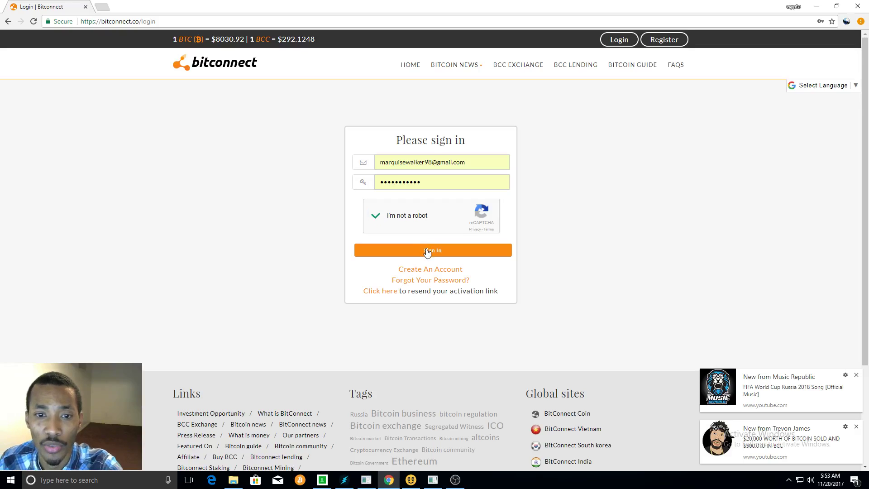
{"action": "left_click", "coordinate": [428, 252]}
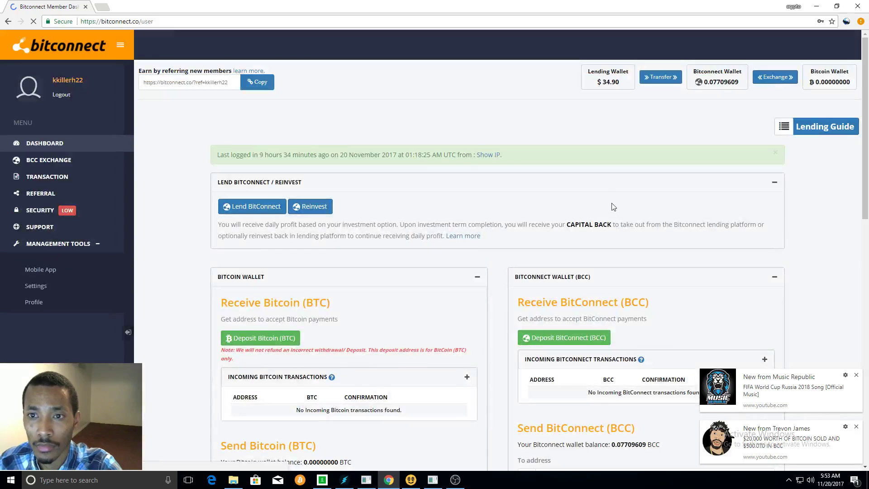
Reinvest all accrued lending profit, $20, and bring up its 299-day lock confirmation.
{"action": "left_click", "coordinate": [311, 207]}
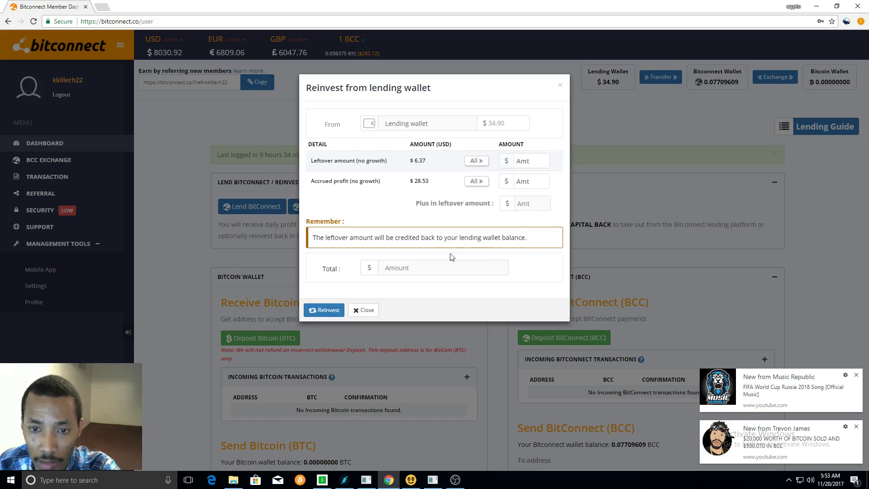
{"action": "left_click", "coordinate": [476, 181]}
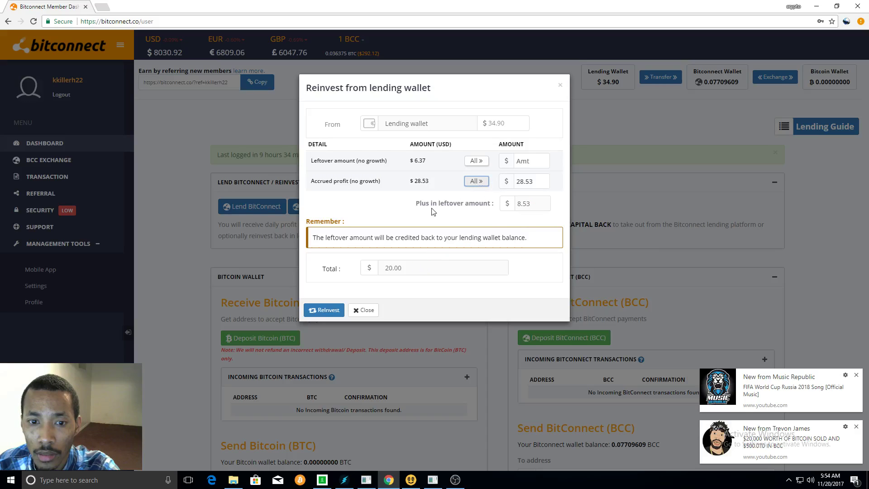
{"action": "left_click", "coordinate": [324, 310]}
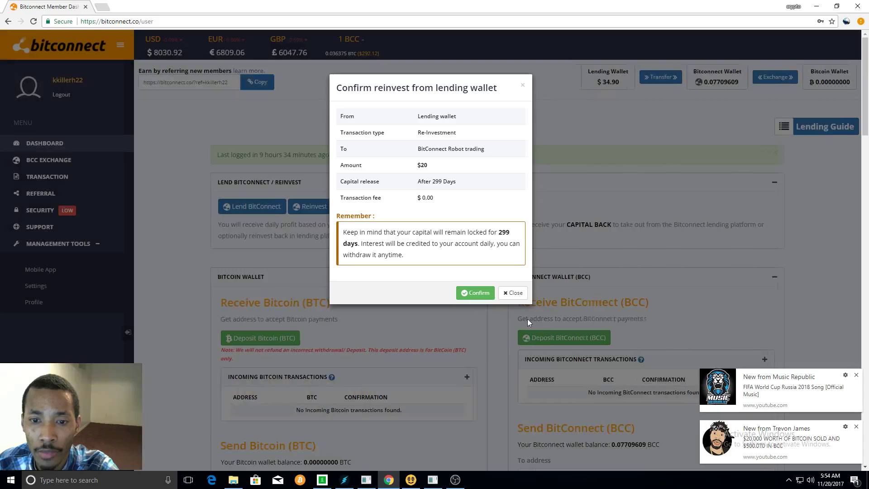
Confirm the $20 reinvestment from the lending wallet, leaving a $14.90 balance.
{"action": "left_click", "coordinate": [477, 295]}
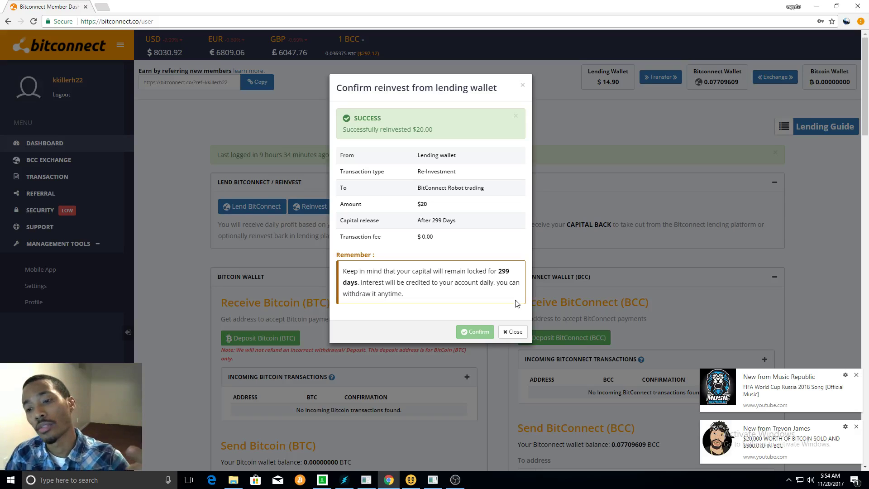
{"action": "key", "text": "alt+Tab"}
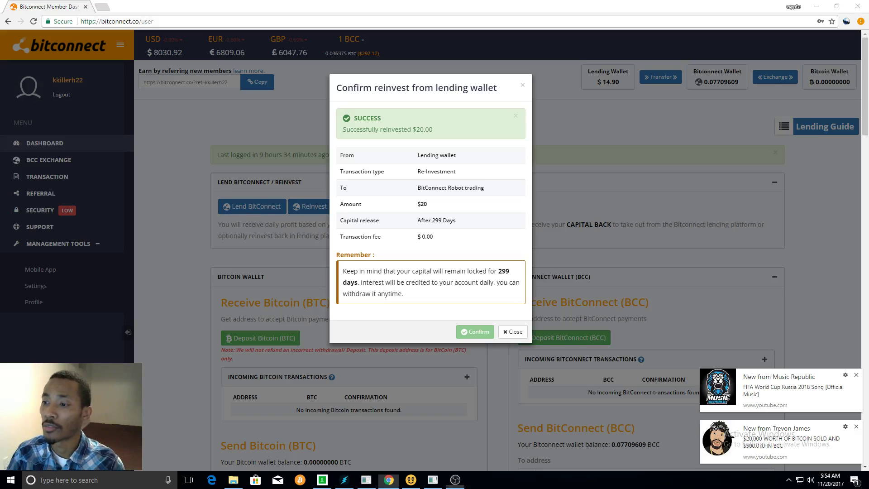